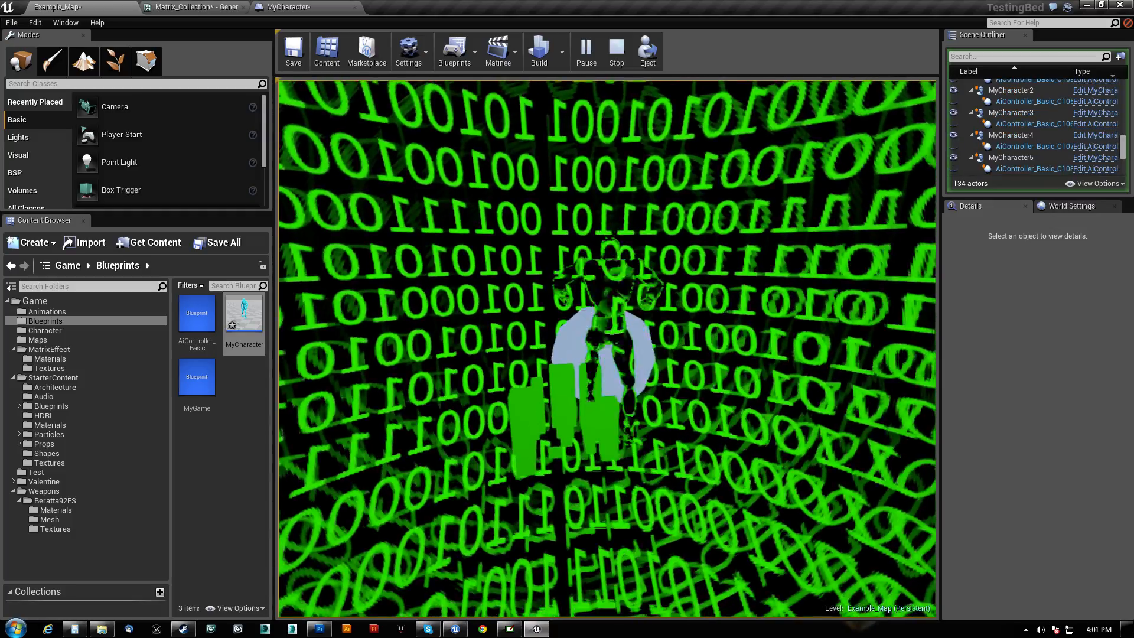
# Stop the play session and check the Matrix_Collection parameters before opening the MyCharacter event graph.
pyautogui.press('Escape')
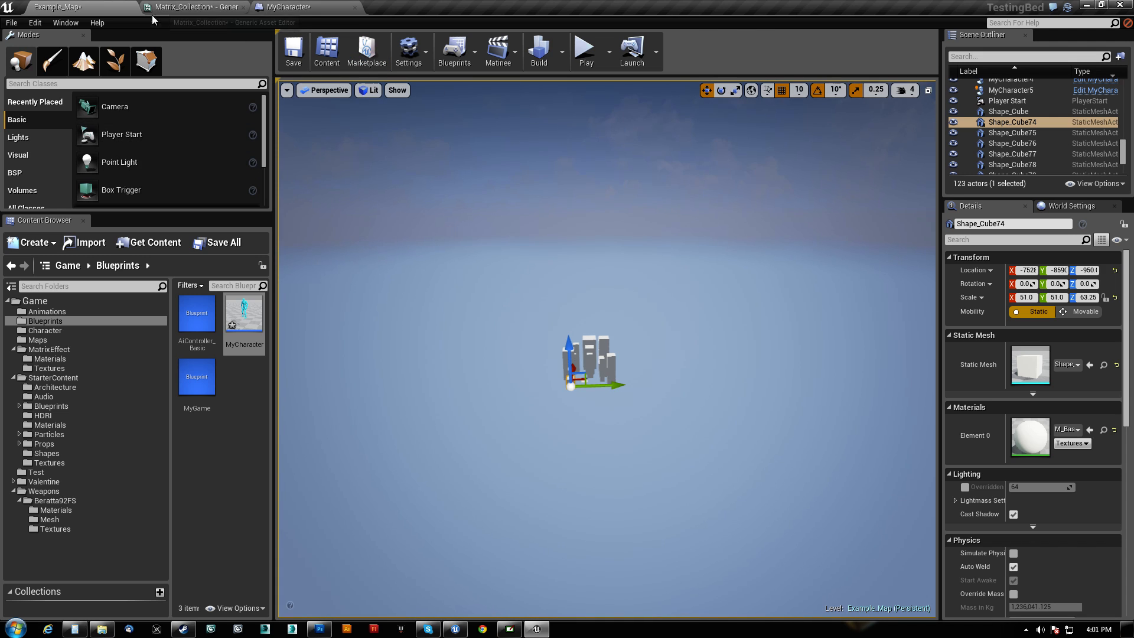
pyautogui.click(190, 7)
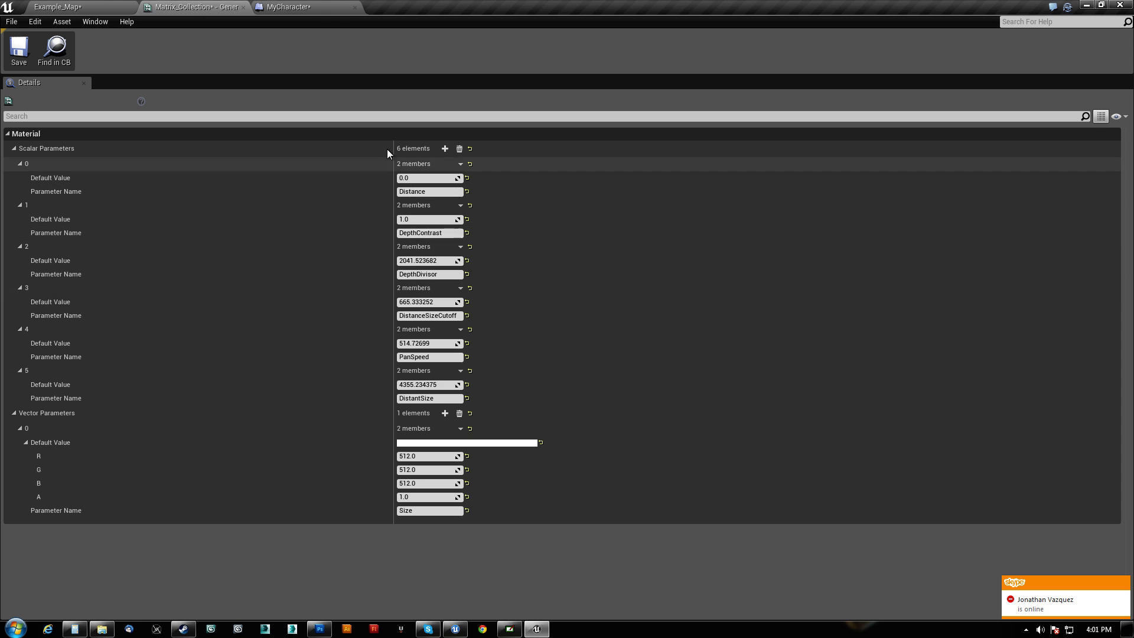
pyautogui.click(97, 6)
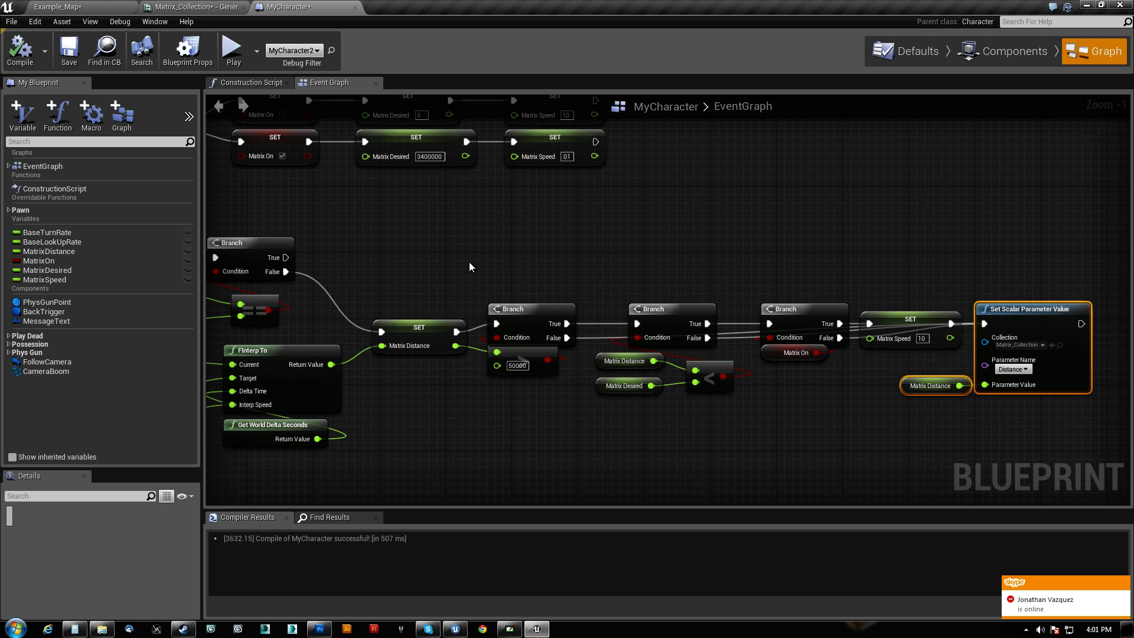
# Examine the M key event's Branch and the SET nodes for Matrix On, Matrix Desired and Matrix Speed.
pyautogui.scroll(-4, 669, 245)
pyautogui.moveTo(665, 251); pyautogui.dragTo(491, 344, button='right')
pyautogui.scroll(5, 594, 297)
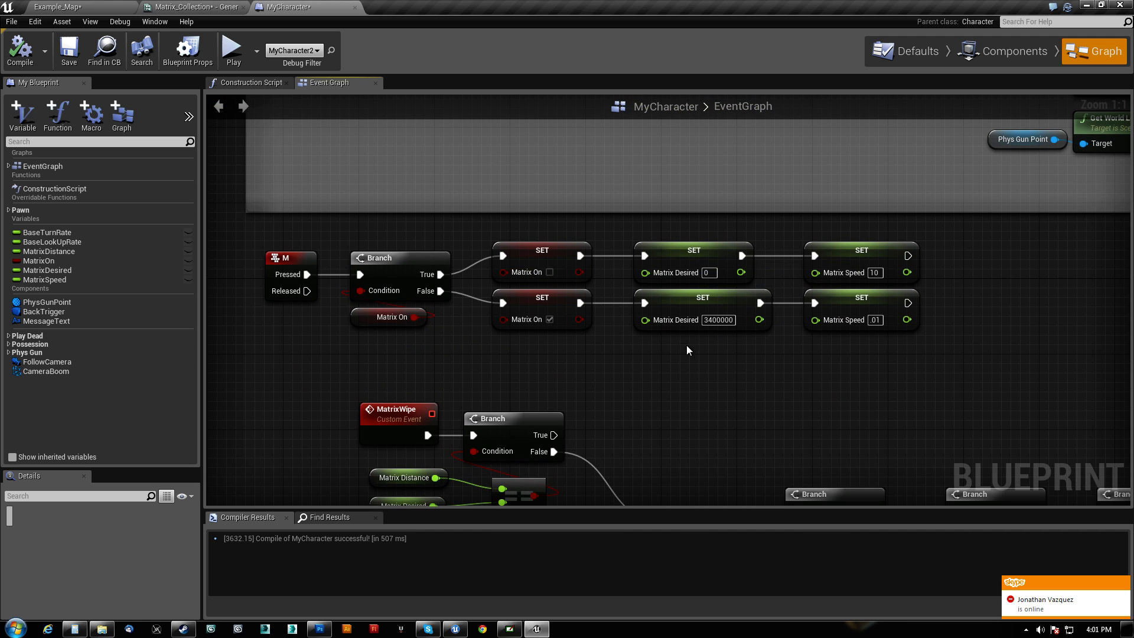
pyautogui.moveTo(681, 343); pyautogui.dragTo(573, 350, button='right')
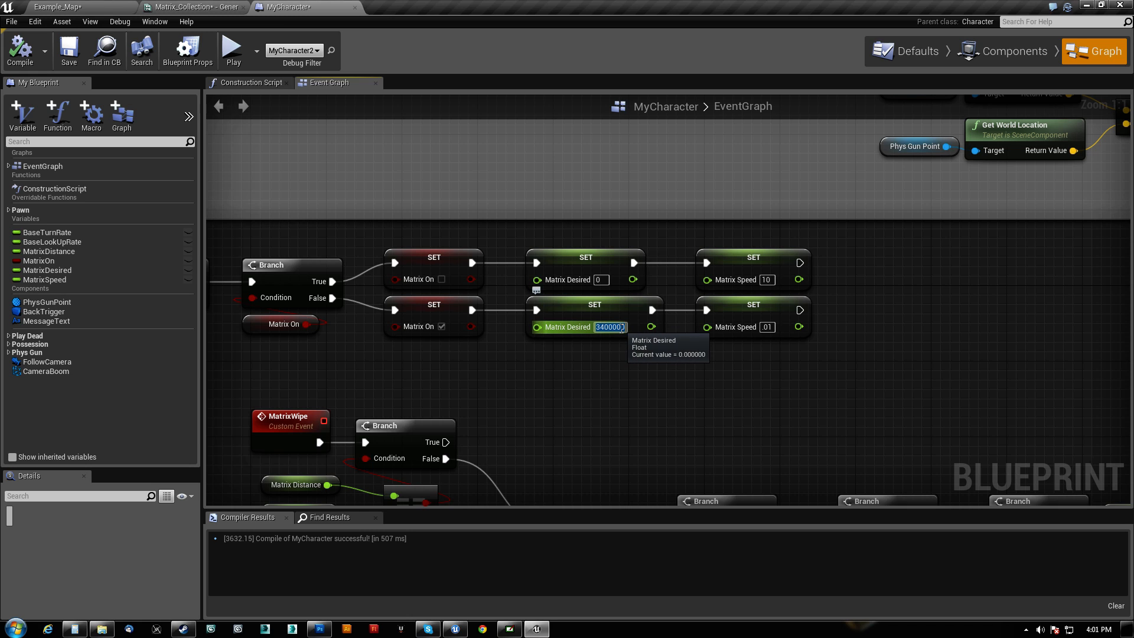
pyautogui.moveTo(665, 364); pyautogui.dragTo(842, 164, button='right')
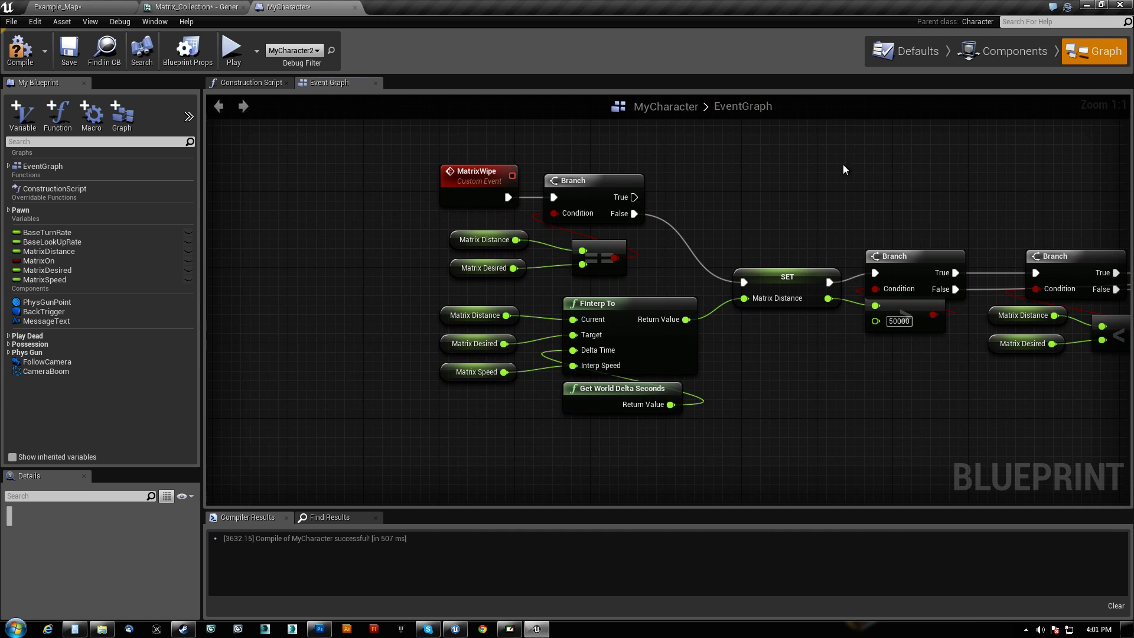
# Trace the MatrixWipe event from the FInterp To node and its inputs through to Set Scalar Parameter Value.
pyautogui.moveTo(456, 448); pyautogui.dragTo(658, 313)
pyautogui.moveTo(706, 384); pyautogui.dragTo(207, 362, button='right')
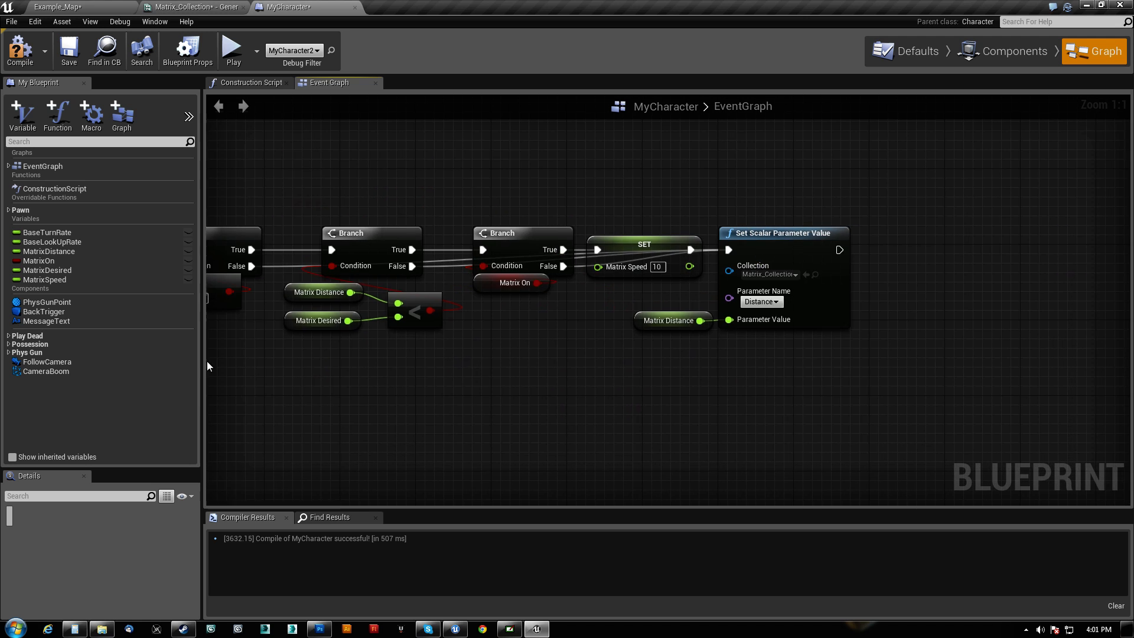
pyautogui.moveTo(320, 392); pyautogui.dragTo(998, 422, button='right')
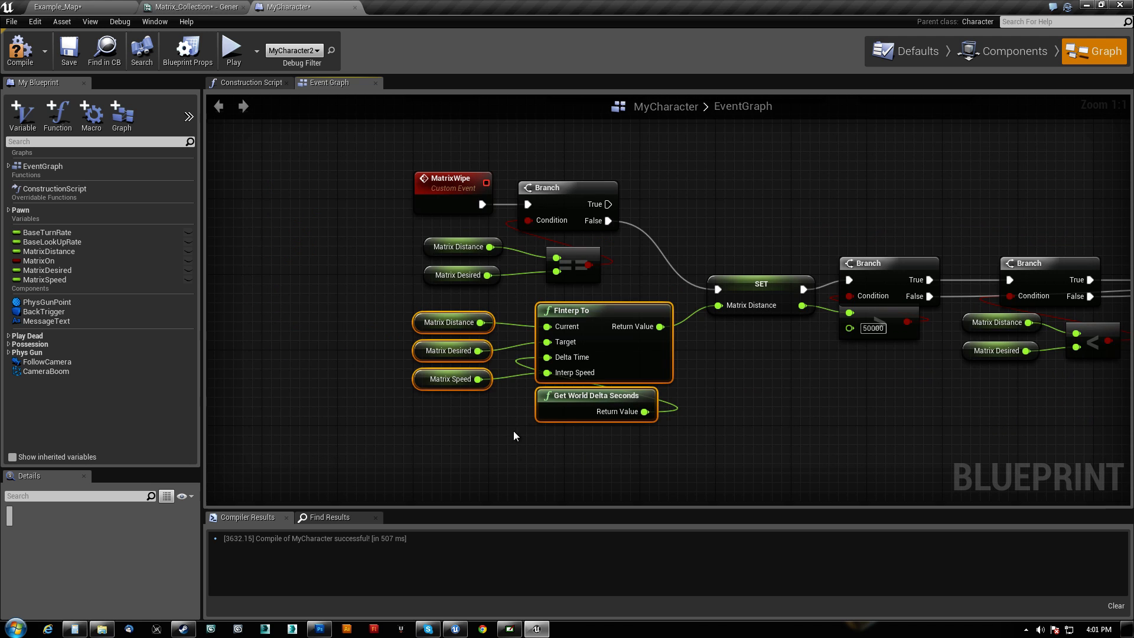
pyautogui.moveTo(738, 437); pyautogui.dragTo(775, 395, button='right')
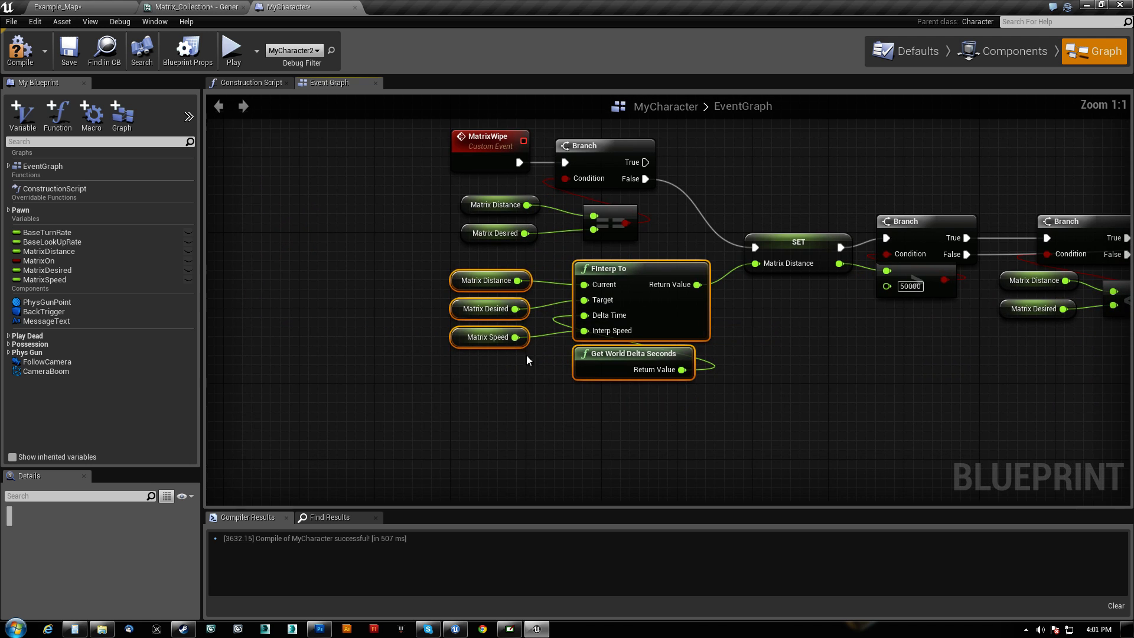
pyautogui.click(605, 268)
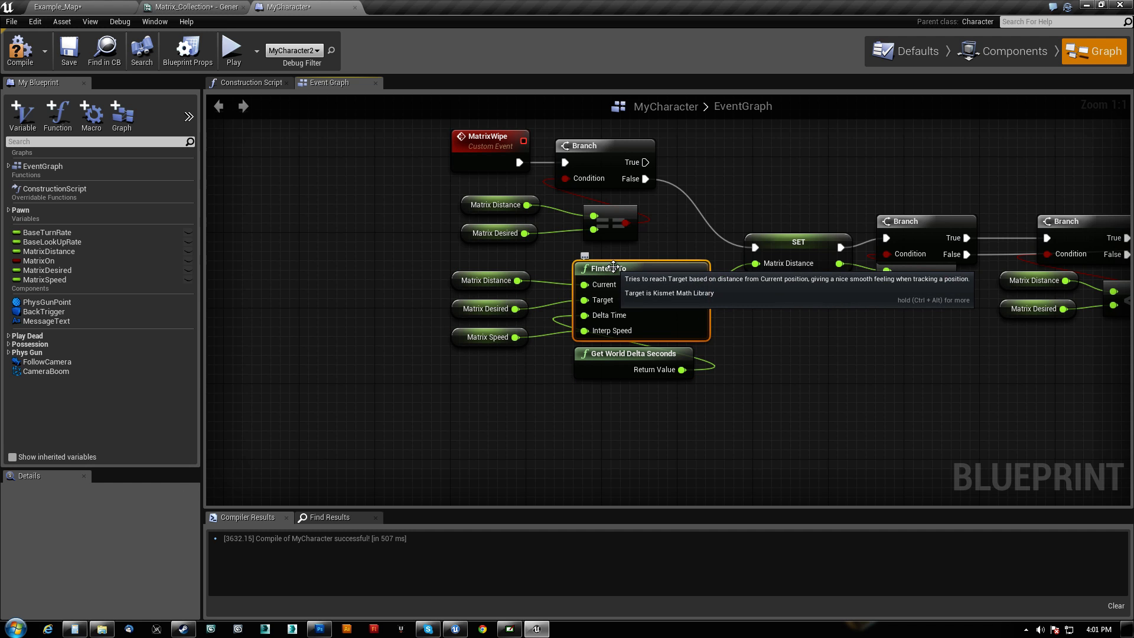
# Compare the Matrix Desired and Matrix Speed values set by the M key event with the inputs of FInterp To.
pyautogui.moveTo(734, 192); pyautogui.dragTo(647, 288, button='right')
pyautogui.moveTo(607, 322); pyautogui.dragTo(807, 484, button='right')
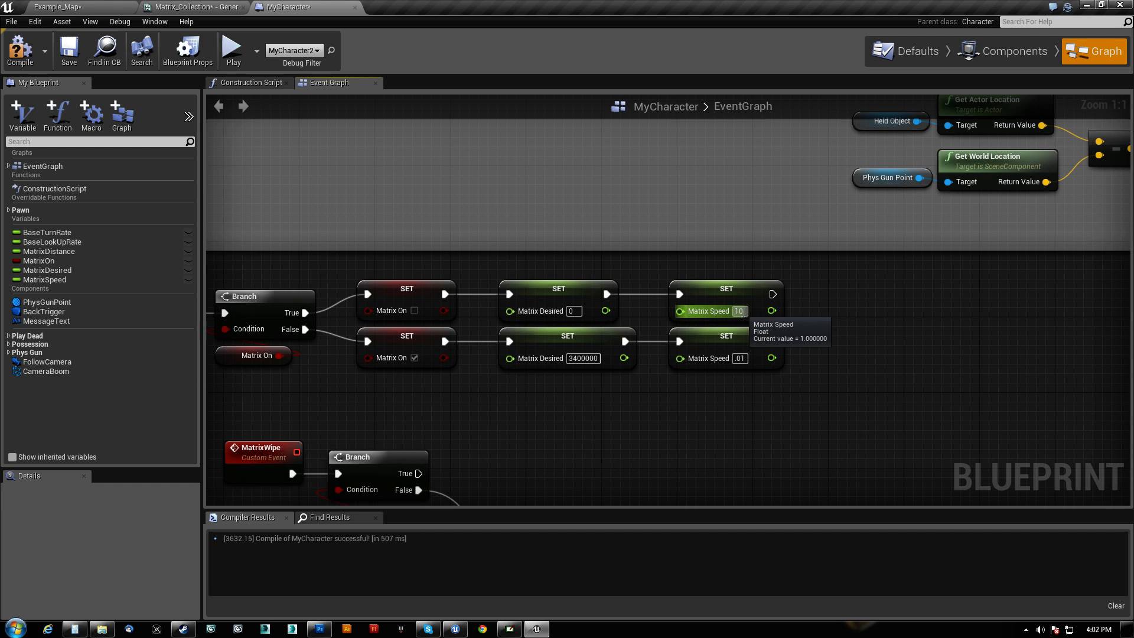
pyautogui.moveTo(537, 450); pyautogui.dragTo(762, 317, button='right')
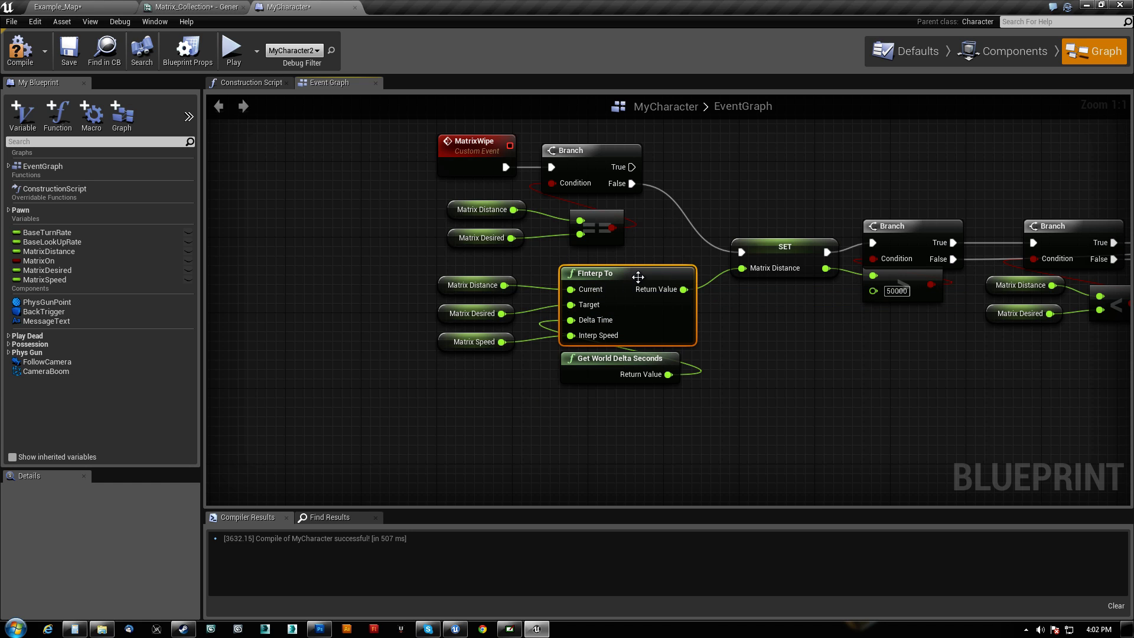
pyautogui.click(472, 313)
pyautogui.moveTo(696, 171); pyautogui.dragTo(486, 440, button='right')
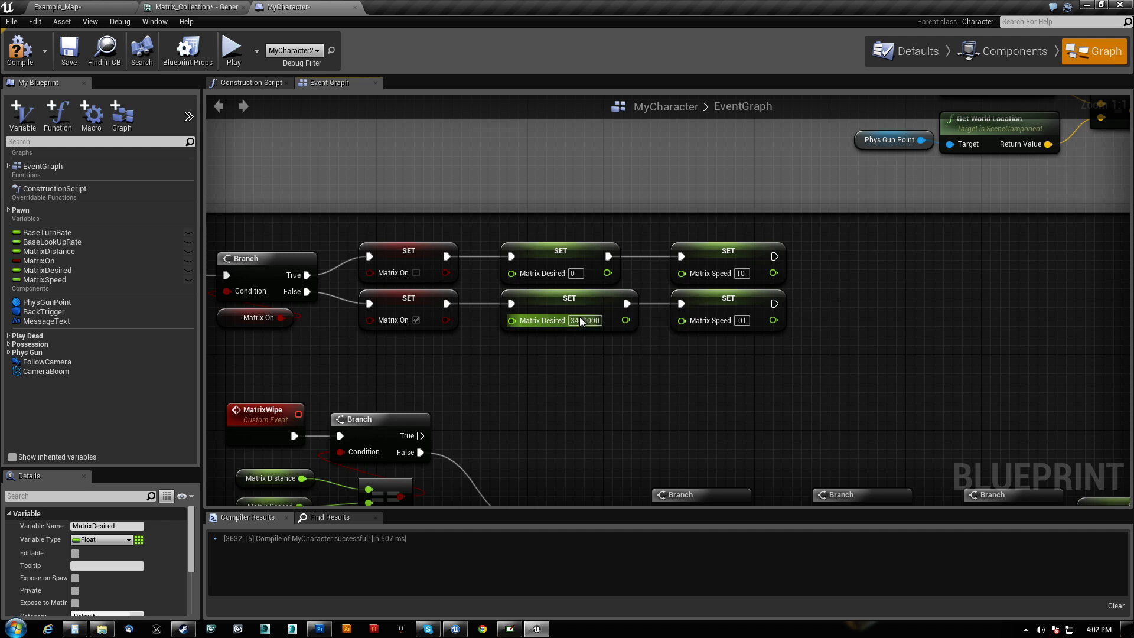
pyautogui.moveTo(416, 485); pyautogui.dragTo(579, 213, button='right')
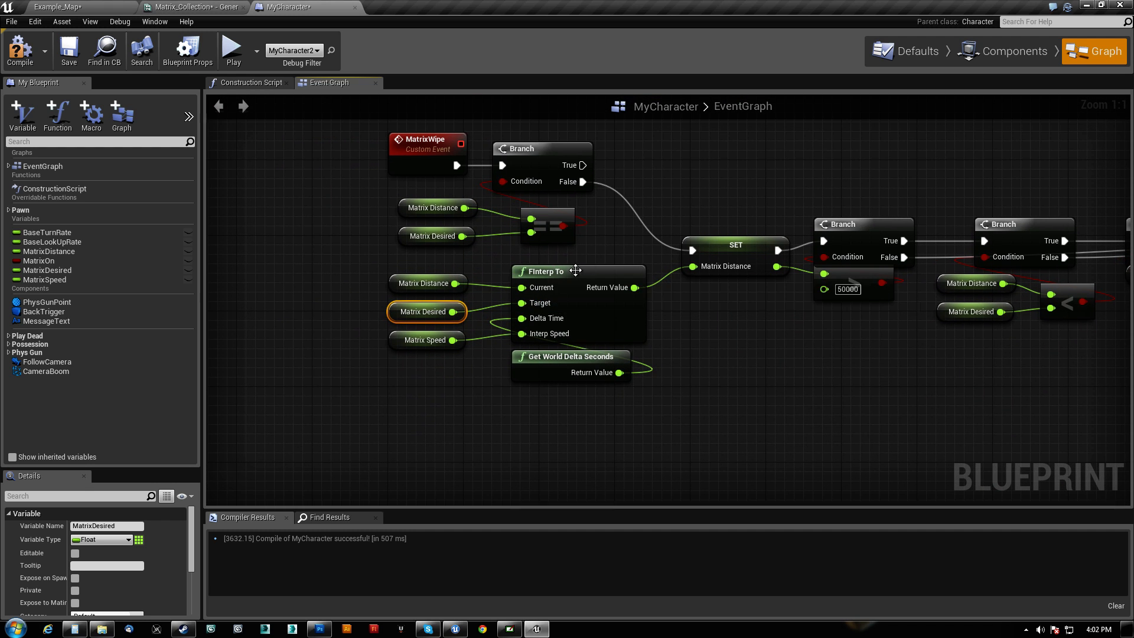
pyautogui.click(553, 273)
pyautogui.moveTo(792, 342); pyautogui.dragTo(860, 385, button='right')
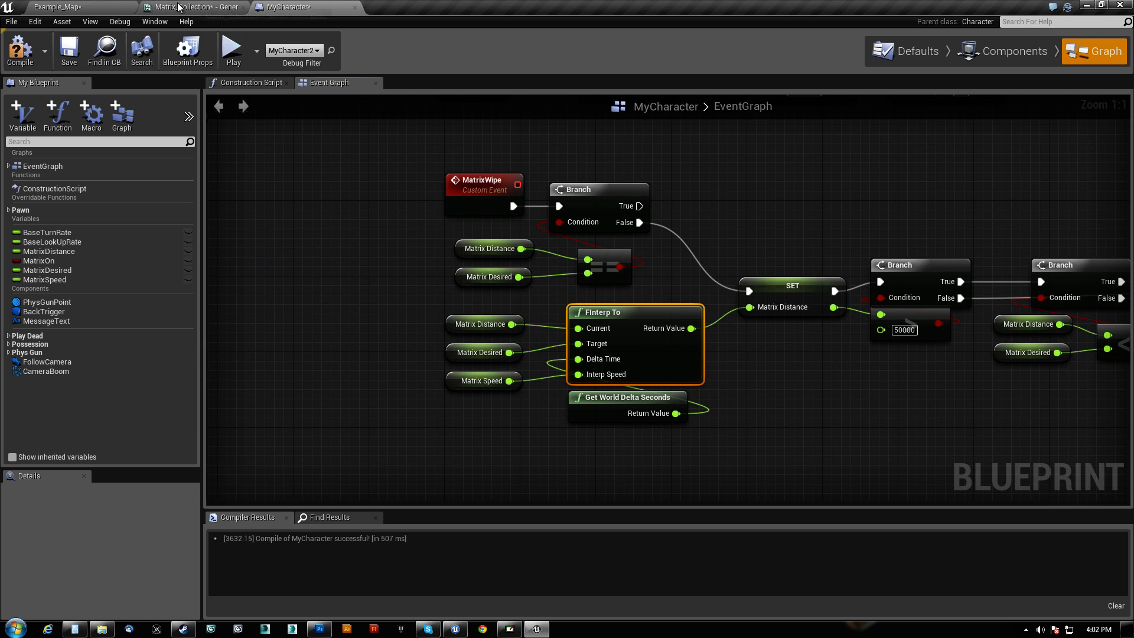
# Open the MatrixEffect Materials folder from the Example_Map level and focus the viewport on Shape_Cube74 and the character beside it.
pyautogui.click(70, 8)
pyautogui.click(50, 359)
pyautogui.moveTo(532, 331); pyautogui.dragTo(517, 352, button='right')
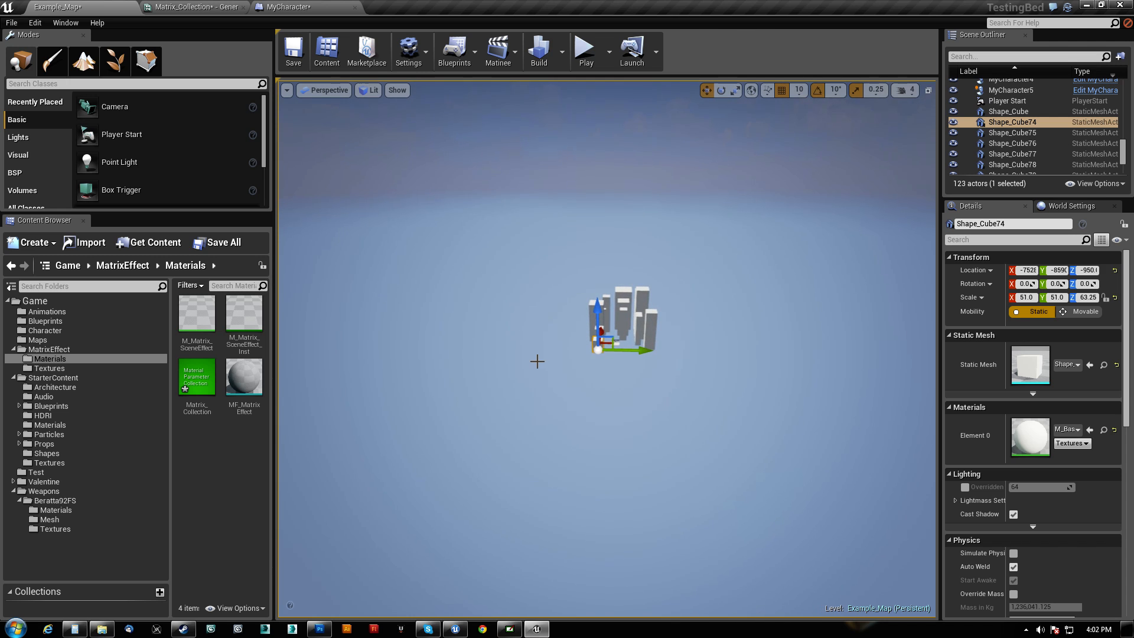
pyautogui.moveTo(619, 394); pyautogui.dragTo(608, 385, button='right')
pyautogui.doubleClick(1012, 121)
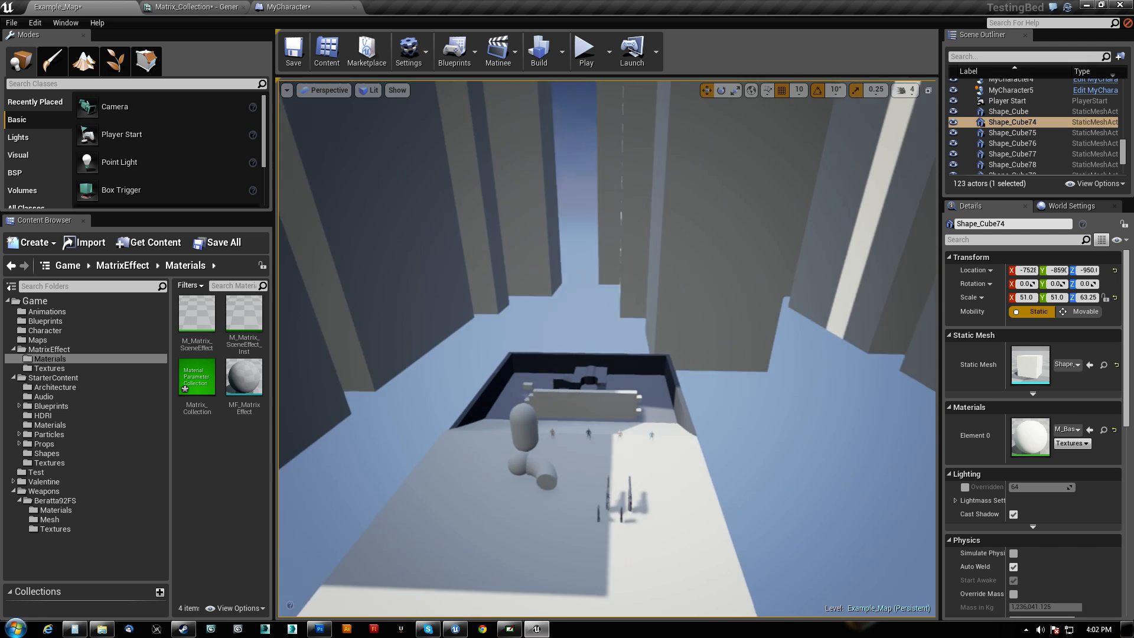
pyautogui.press('w')
pyautogui.moveTo(607, 349); pyautogui.dragTo(514, 308, button='right')
pyautogui.press('s')
pyautogui.press('w')
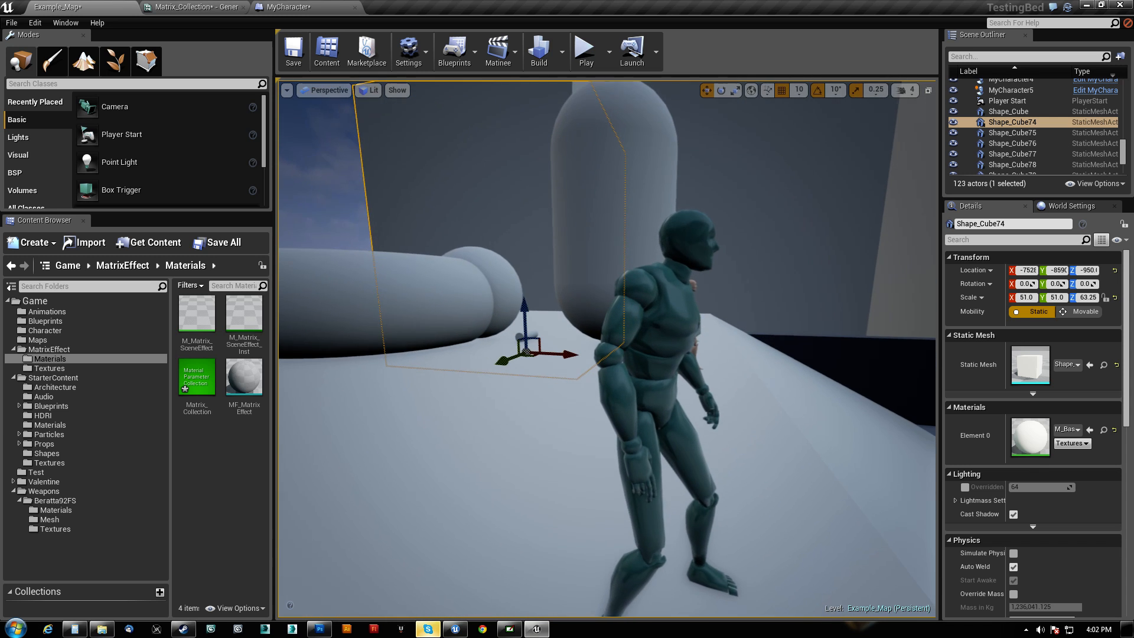
# Inspect the MyCharacter actor's material instance and its parent, close the opened editors and deselect the actor.
pyautogui.click(673, 329)
pyautogui.doubleClick(1022, 322)
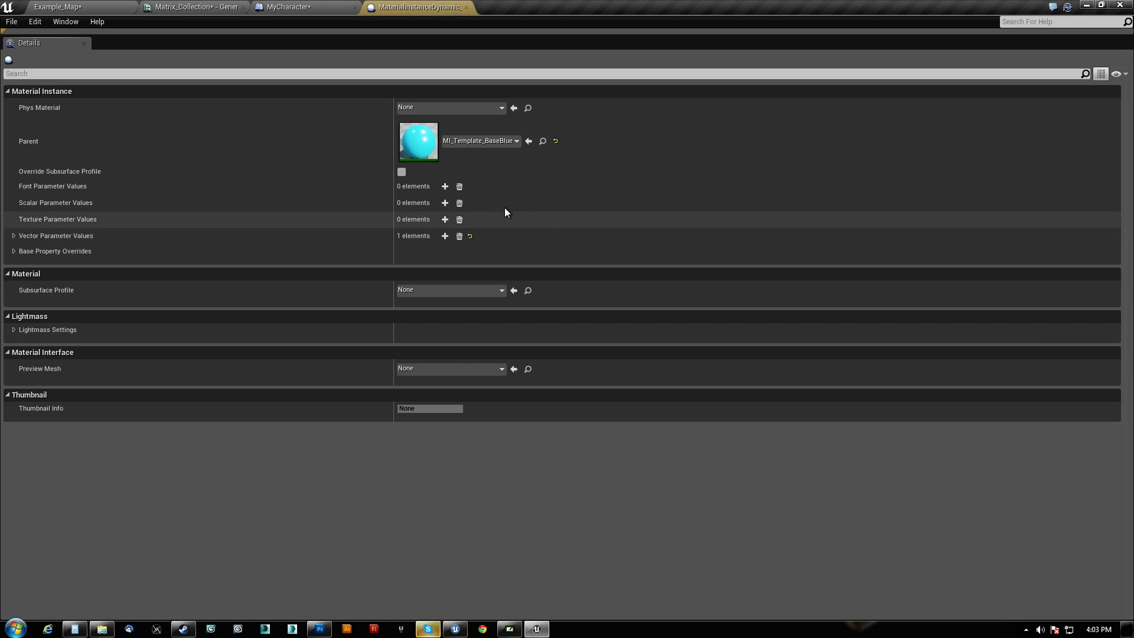
pyautogui.doubleClick(415, 141)
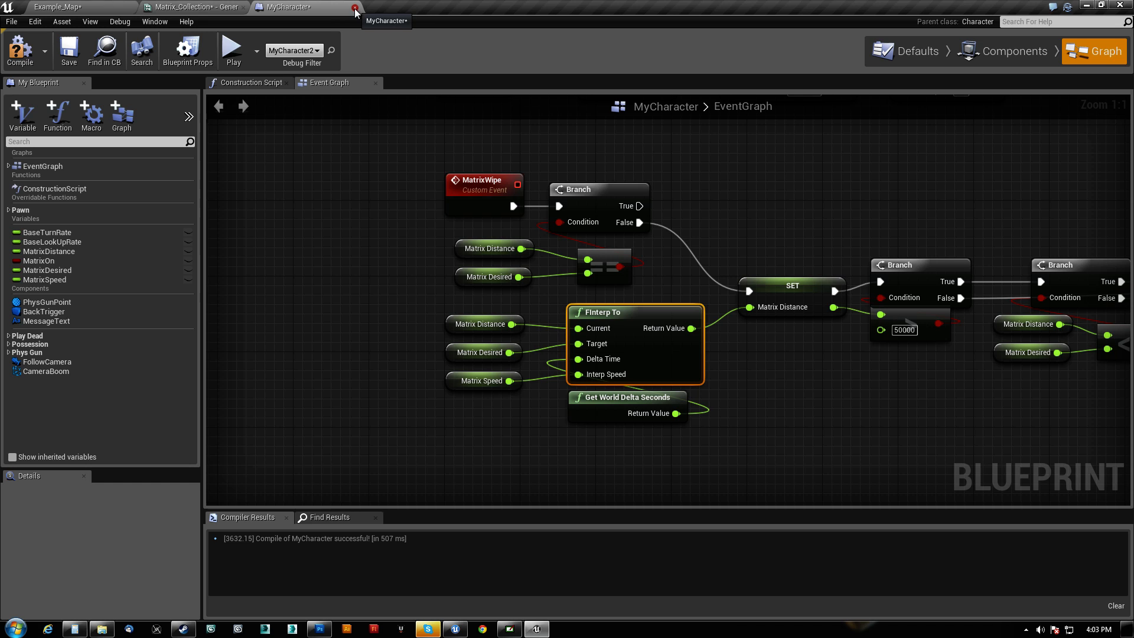
pyautogui.click(212, 7)
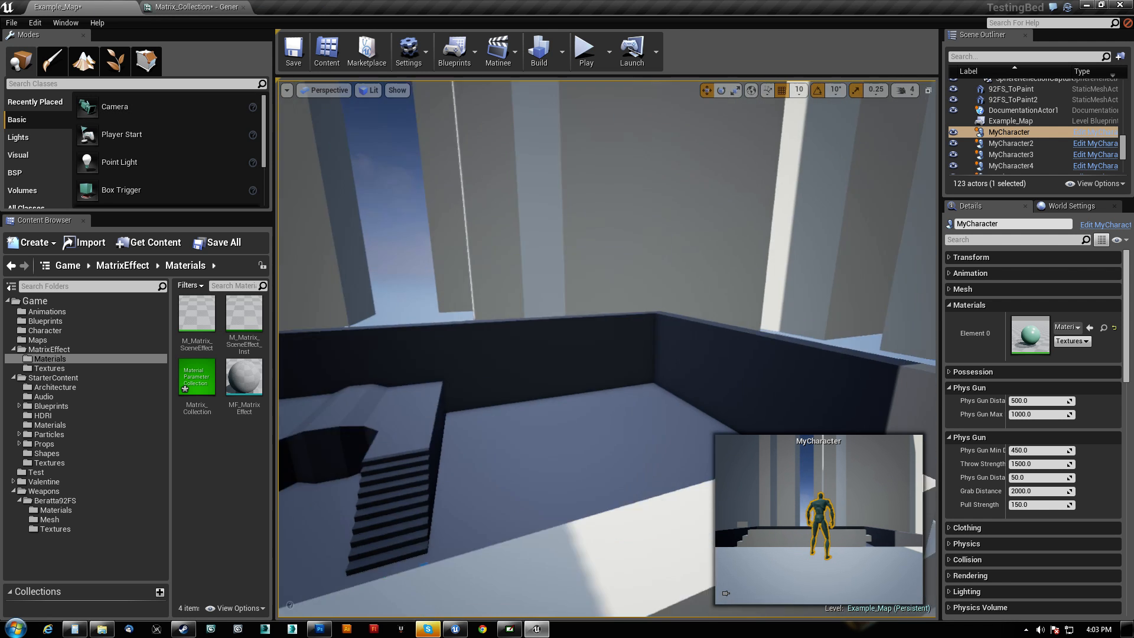
pyautogui.moveTo(607, 348); pyautogui.dragTo(591, 372, button='right')
pyautogui.press('Escape')
pyautogui.moveTo(539, 291); pyautogui.dragTo(321, 265, button='right')
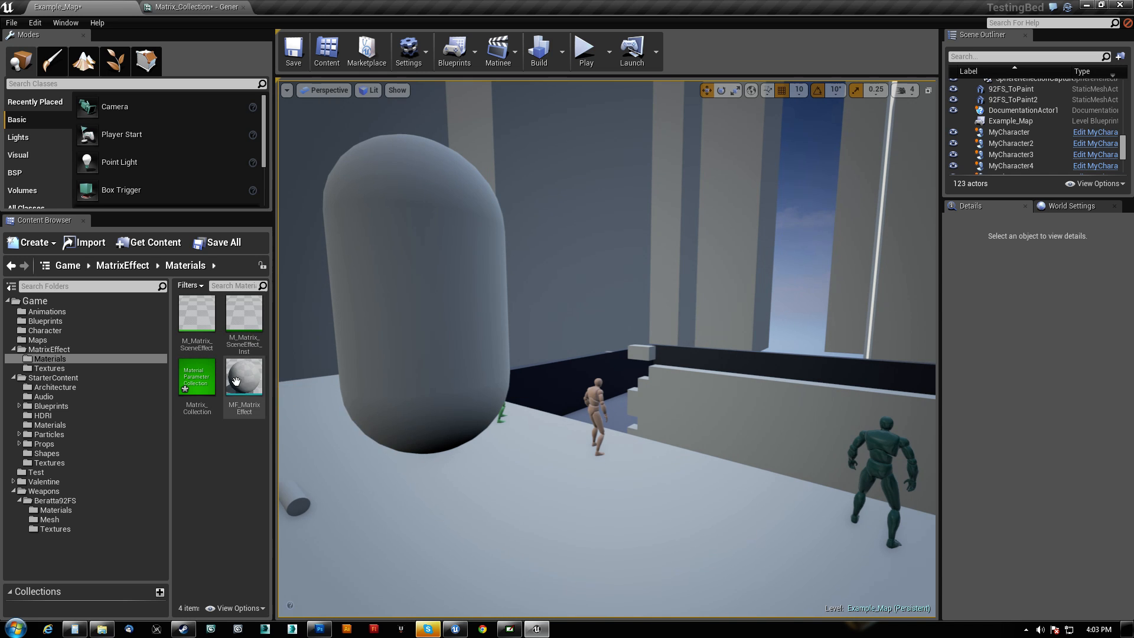
# Open the MF_MatrixEffect material function and look over its whole node graph.
pyautogui.doubleClick(239, 380)
pyautogui.moveTo(377, 176); pyautogui.dragTo(881, 315, button='right')
pyautogui.scroll(-5, 545, 320)
pyautogui.moveTo(528, 296); pyautogui.dragTo(824, 337, button='right')
pyautogui.moveTo(439, 348); pyautogui.dragTo(318, 295, button='right')
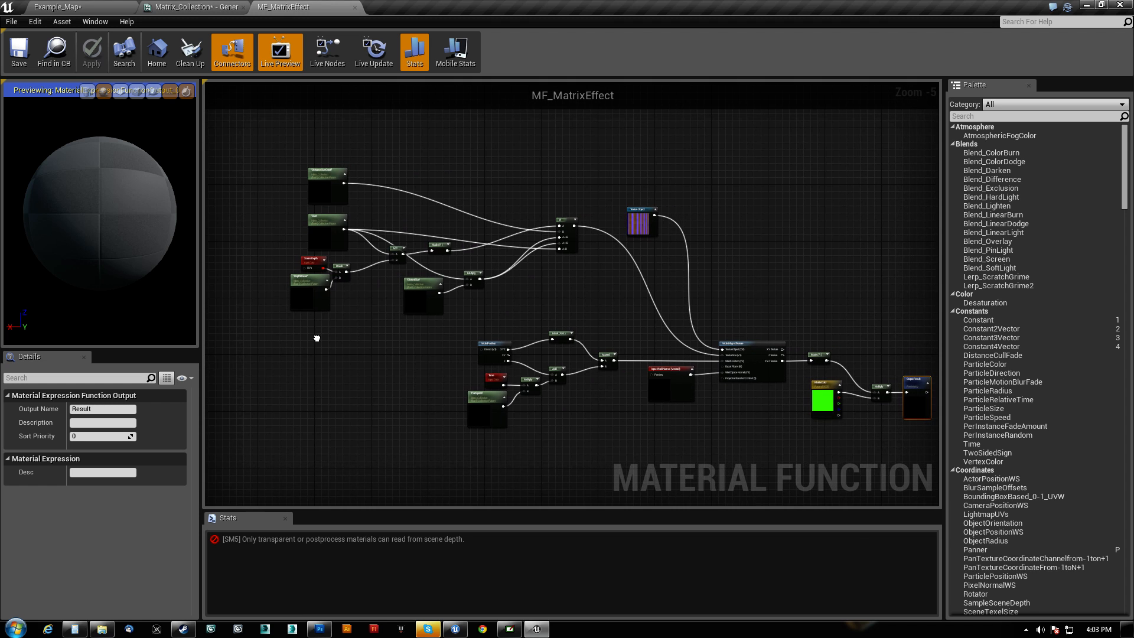
pyautogui.scroll(5, 331, 320)
pyautogui.moveTo(469, 391); pyautogui.dragTo(469, 453, button='right')
# Shift the DistanceSizeCutoff and Size parameter nodes slightly up and to the right in the material function graph.
pyautogui.click(353, 106)
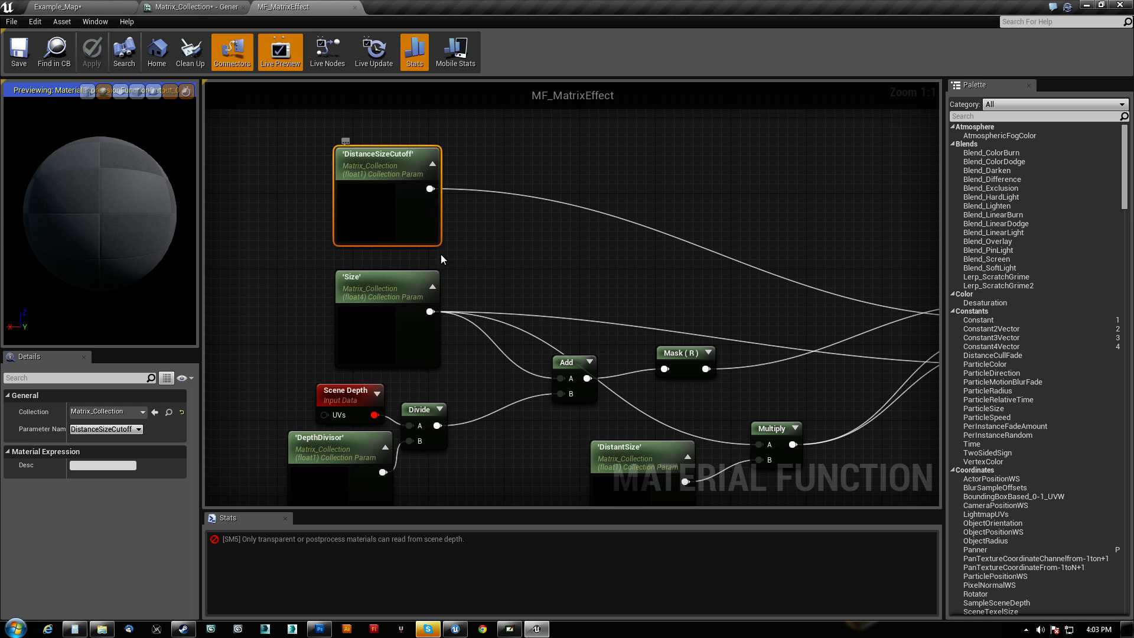
pyautogui.click(389, 279)
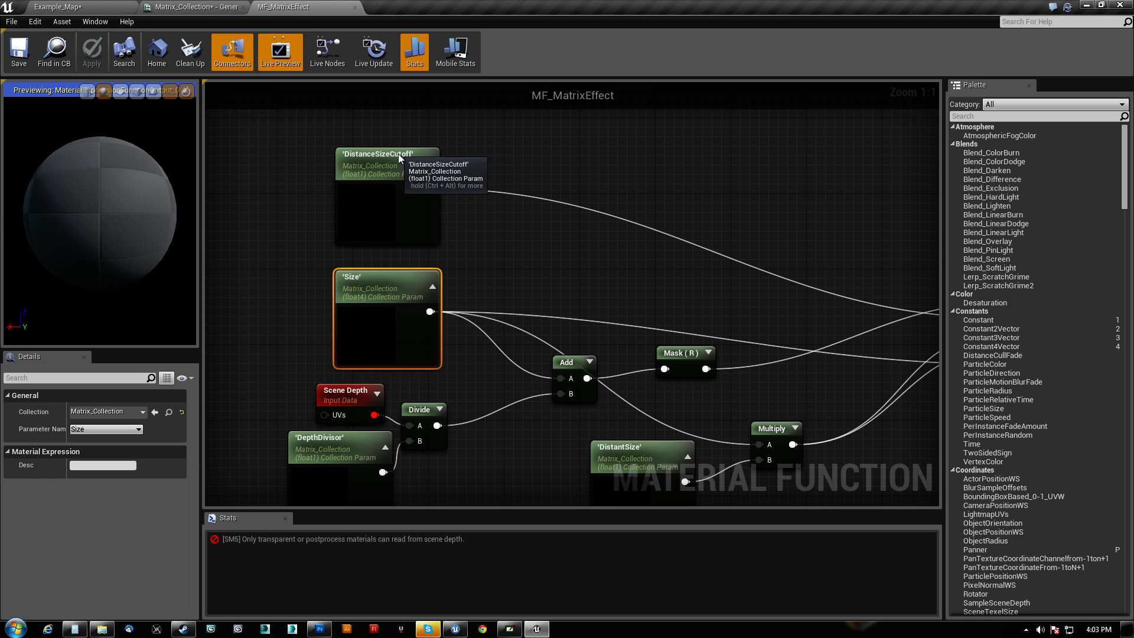
pyautogui.moveTo(392, 153); pyautogui.dragTo(402, 144)
pyautogui.moveTo(371, 277); pyautogui.dragTo(379, 257)
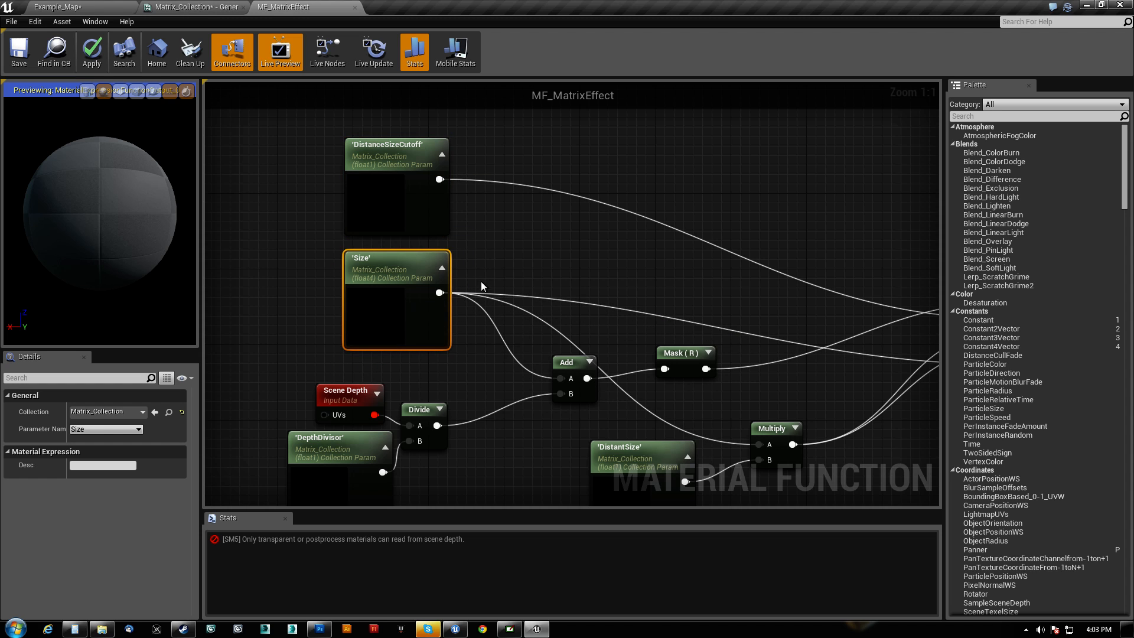
# Shift the Divide node slightly right of Scene Depth and DepthDivisor, and move the Size node slightly down and left.
pyautogui.moveTo(481, 278); pyautogui.dragTo(486, 172, button='right')
pyautogui.moveTo(267, 424); pyautogui.dragTo(435, 302)
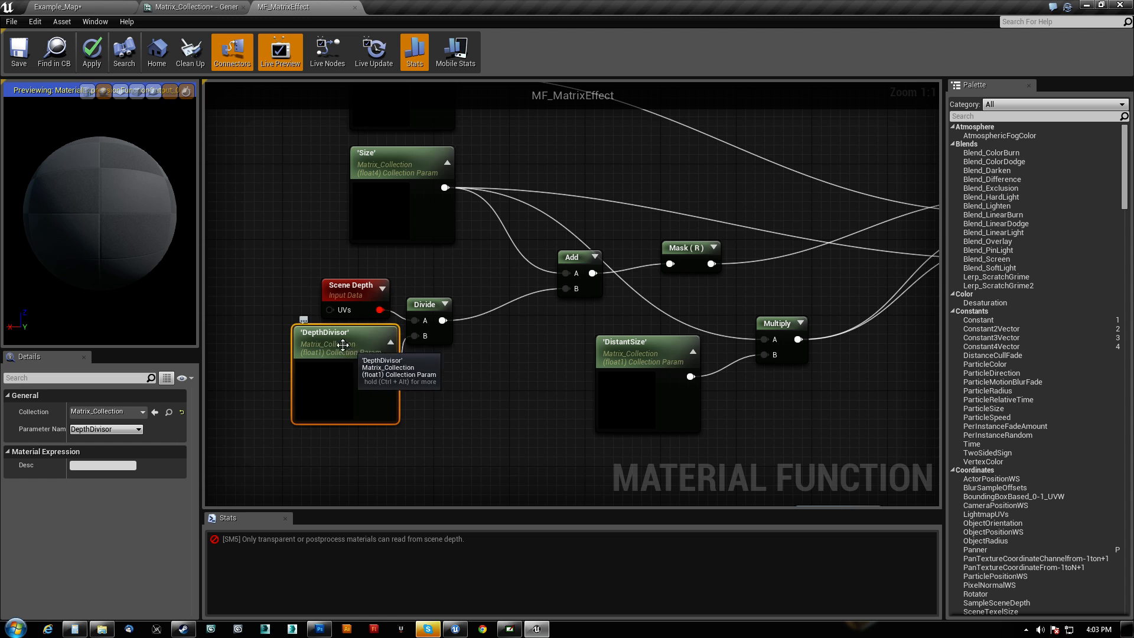
pyautogui.moveTo(430, 306); pyautogui.dragTo(449, 306)
pyautogui.moveTo(516, 320); pyautogui.dragTo(389, 342, button='right')
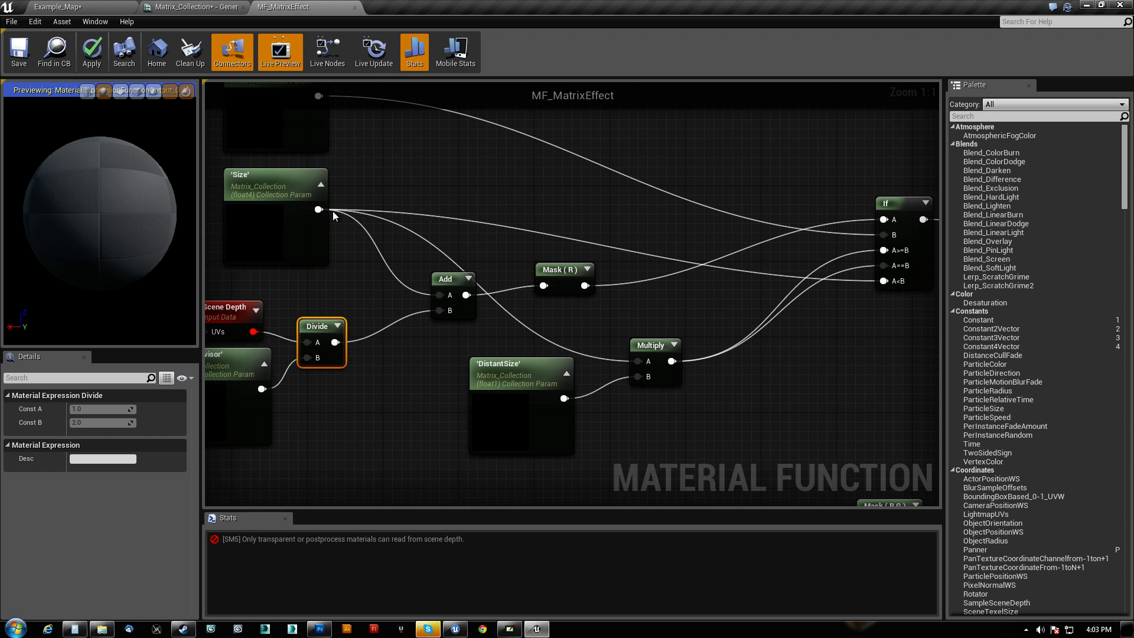
pyautogui.moveTo(264, 175); pyautogui.dragTo(246, 199)
# Examine the WorldAlignedTexture node and the WorldPosition, Time and PanSpeed nodes that feed its world position.
pyautogui.moveTo(482, 287); pyautogui.dragTo(531, 276, button='right')
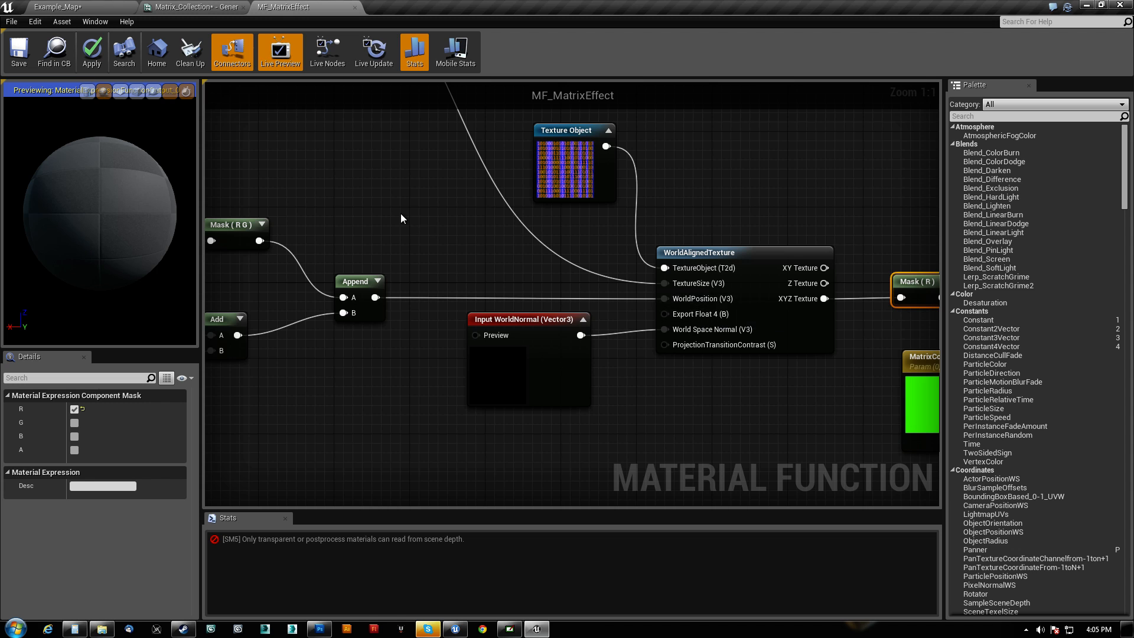
pyautogui.moveTo(401, 219); pyautogui.dragTo(700, 198, button='right')
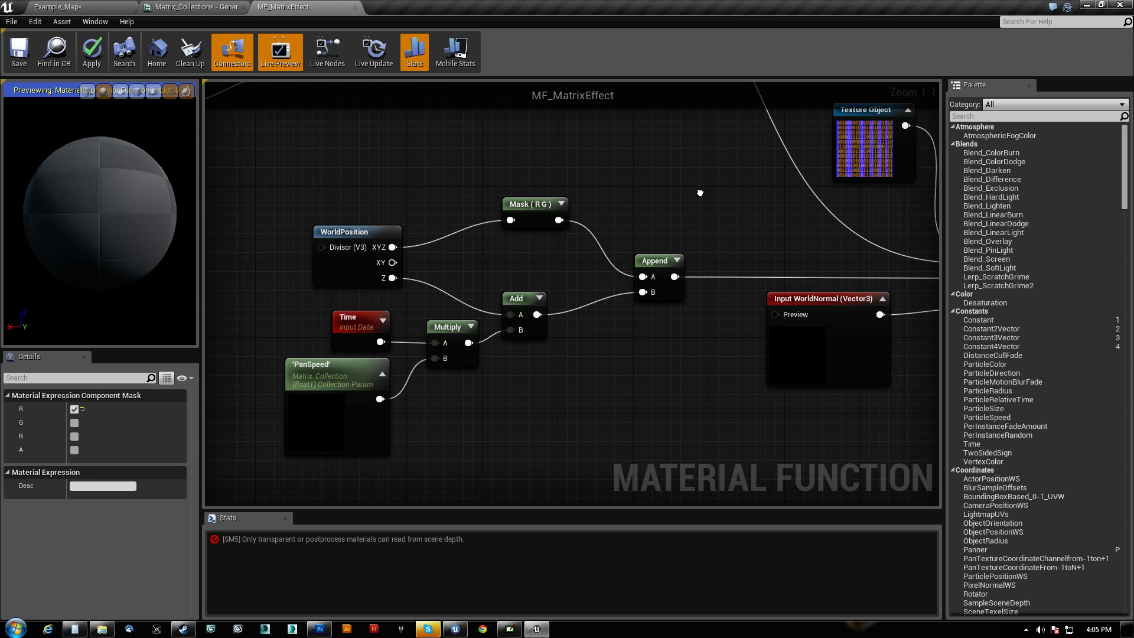
pyautogui.moveTo(407, 234); pyautogui.dragTo(498, 217, button='right')
pyautogui.moveTo(551, 251); pyautogui.dragTo(479, 276, button='right')
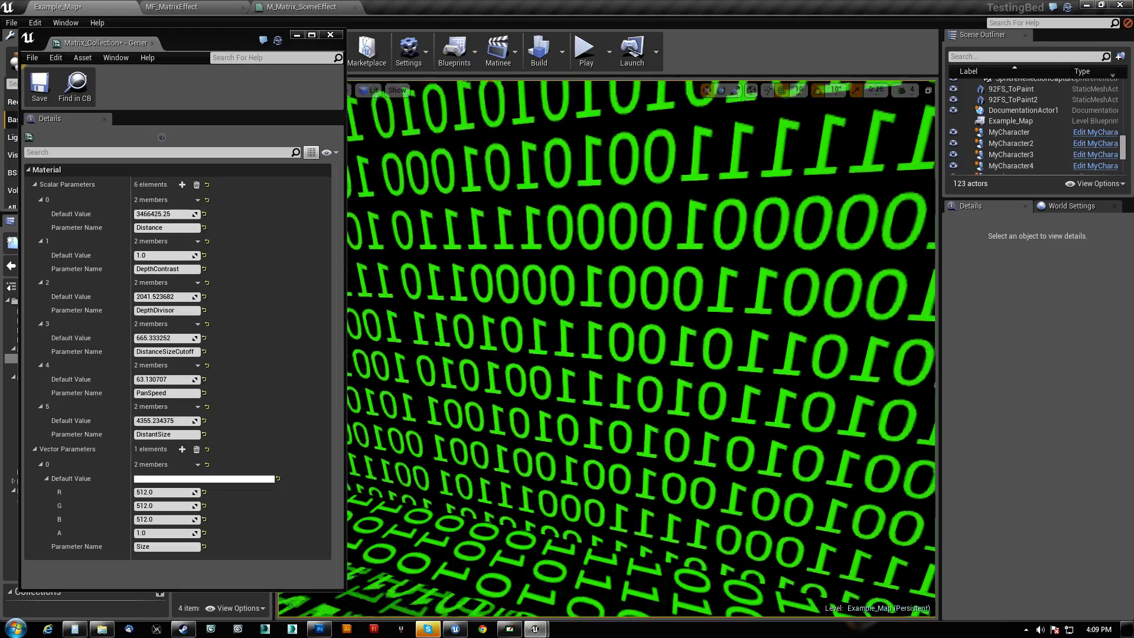
# Set Matrix_Collection's default DistantSize to 2570.925781 and DistanceSizeCutoff to 572.575684.
pyautogui.moveTo(606, 348); pyautogui.dragTo(410, 375, button='right')
pyautogui.moveTo(152, 421)
pyautogui.mouseDown()
pyautogui.moveTo(201, 421)
pyautogui.moveTo(165, 421)
pyautogui.mouseUp()
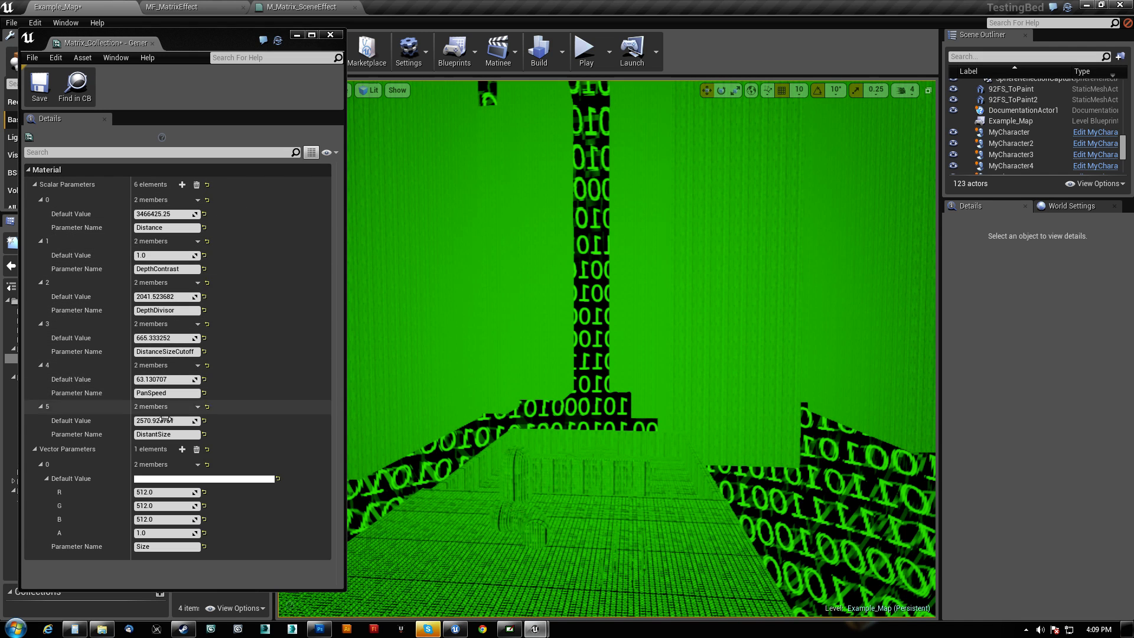
pyautogui.moveTo(168, 339); pyautogui.dragTo(163, 339)
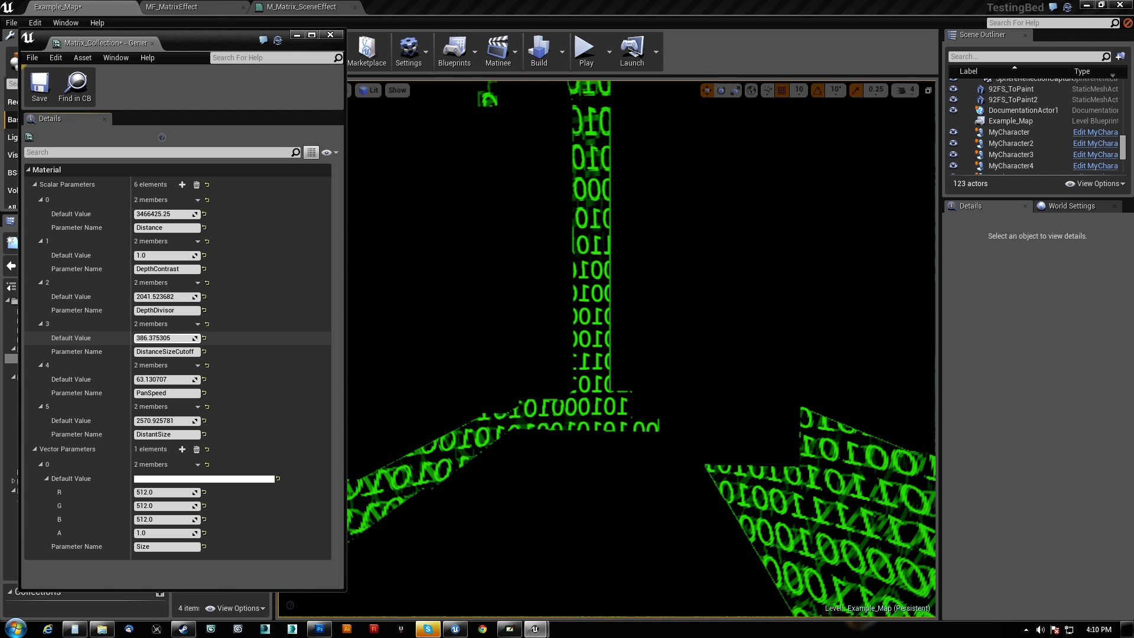
pyautogui.moveTo(163, 339); pyautogui.dragTo(159, 339)
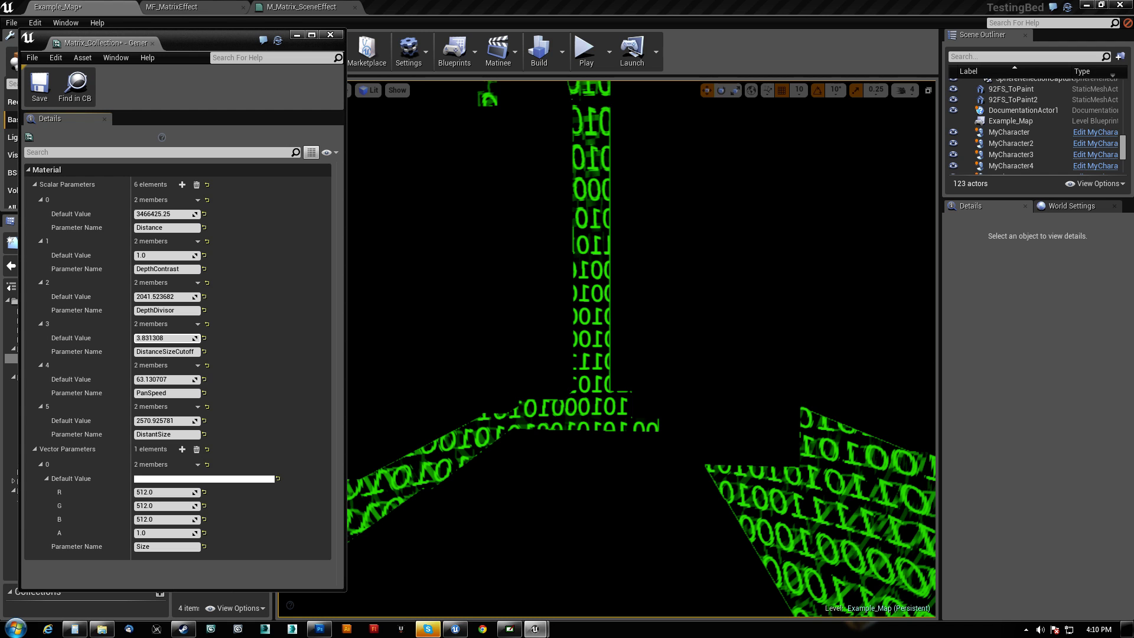
pyautogui.moveTo(158, 339); pyautogui.dragTo(159, 339)
# Set the default value of DepthDivisor in Matrix_Collection to 6.845272 and view the effect in the level.
pyautogui.moveTo(609, 331); pyautogui.dragTo(570, 363, button='right')
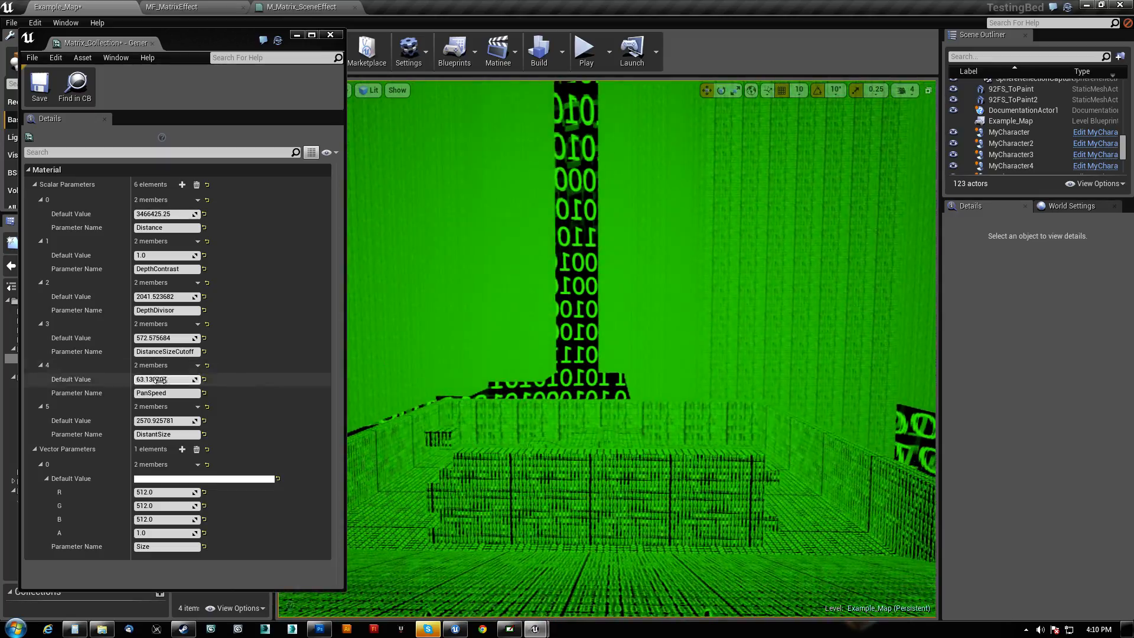
pyautogui.moveTo(160, 297); pyautogui.dragTo(137, 297)
pyautogui.moveTo(730, 315); pyautogui.dragTo(700, 278, button='right')
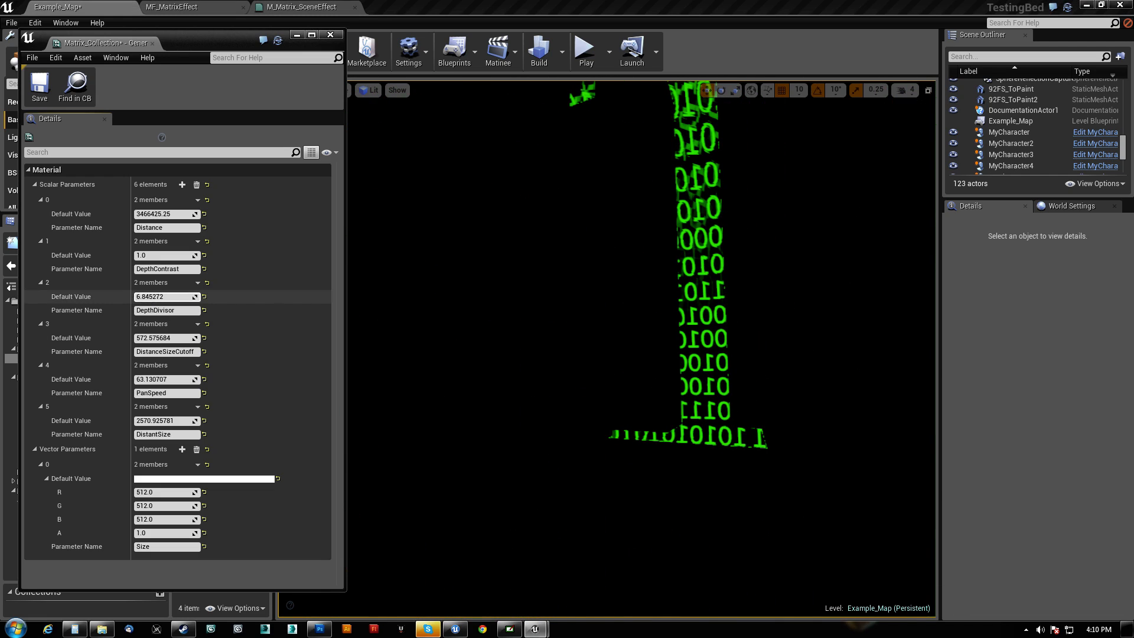